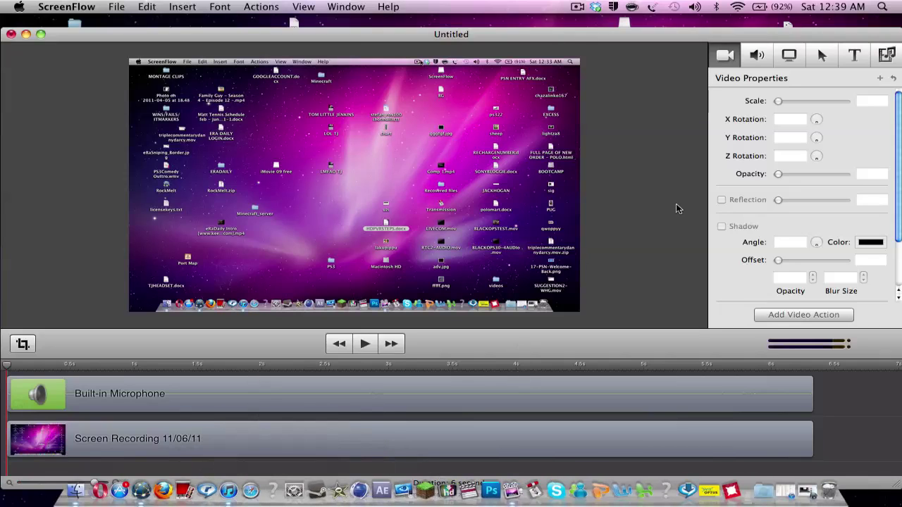
# Review the clip's audio and screen recording properties, then return to its video properties.
pyautogui.click(754, 56)
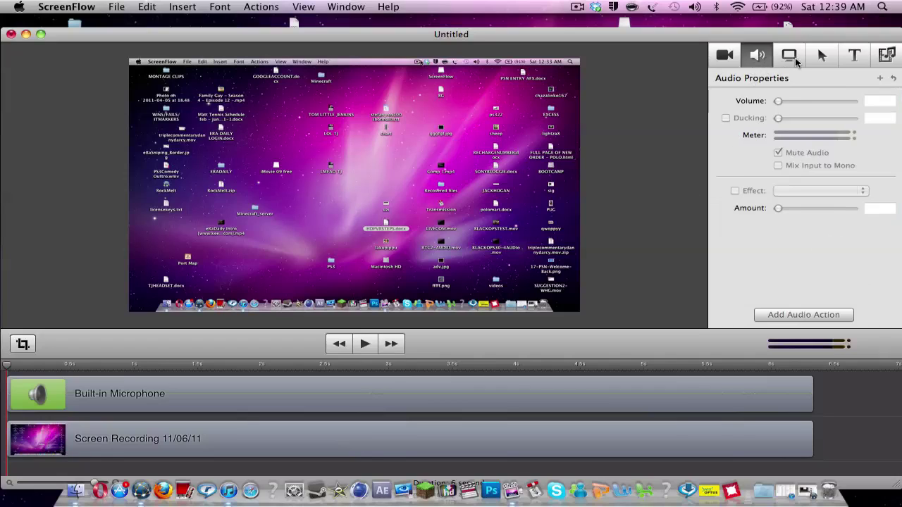
pyautogui.click(793, 59)
pyautogui.click(727, 56)
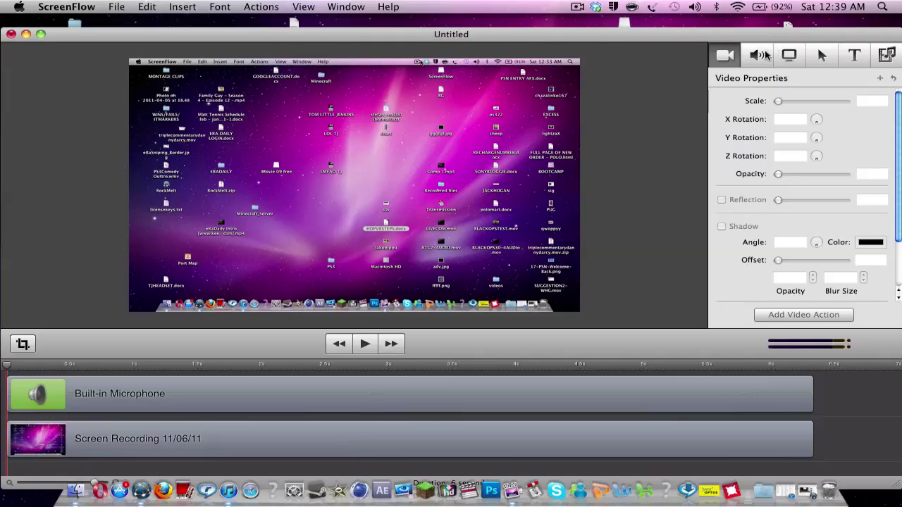
# Start a File > Export with the Web – High preset and open its customizable Movie Settings.
pyautogui.click(117, 7)
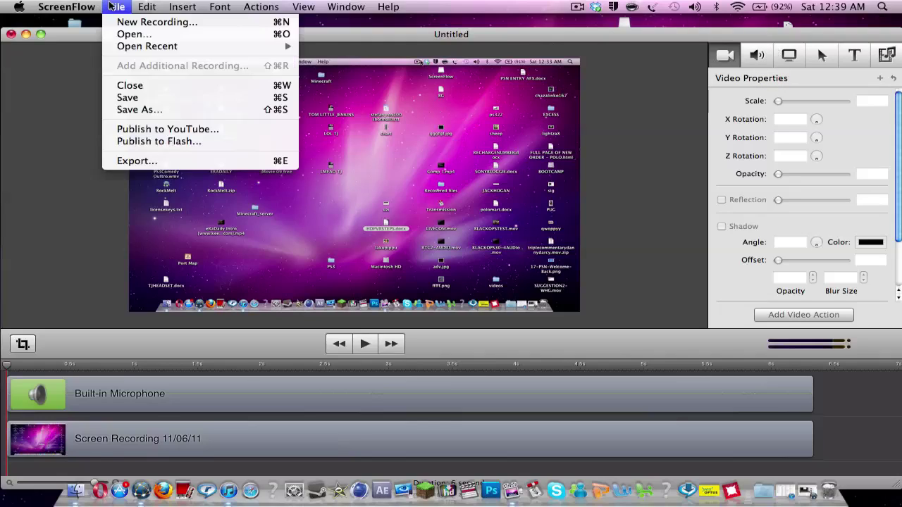
pyautogui.click(251, 167)
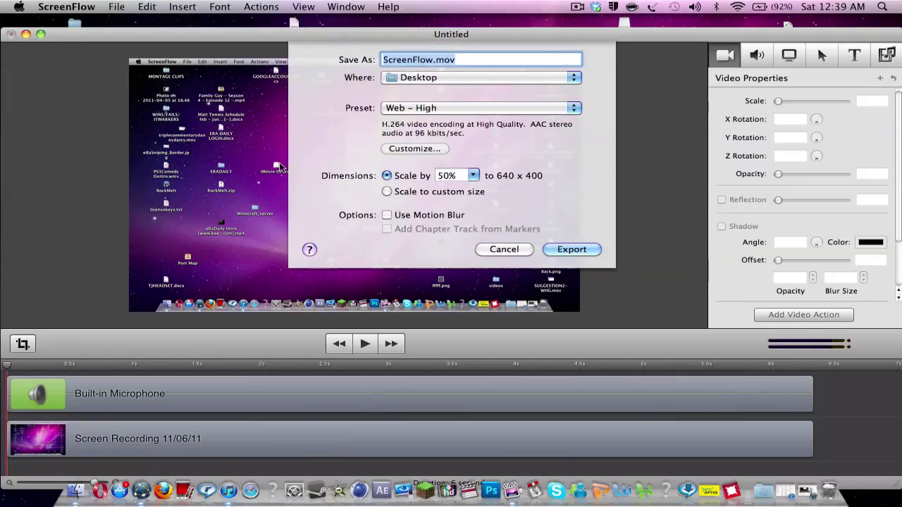
pyautogui.click(425, 111)
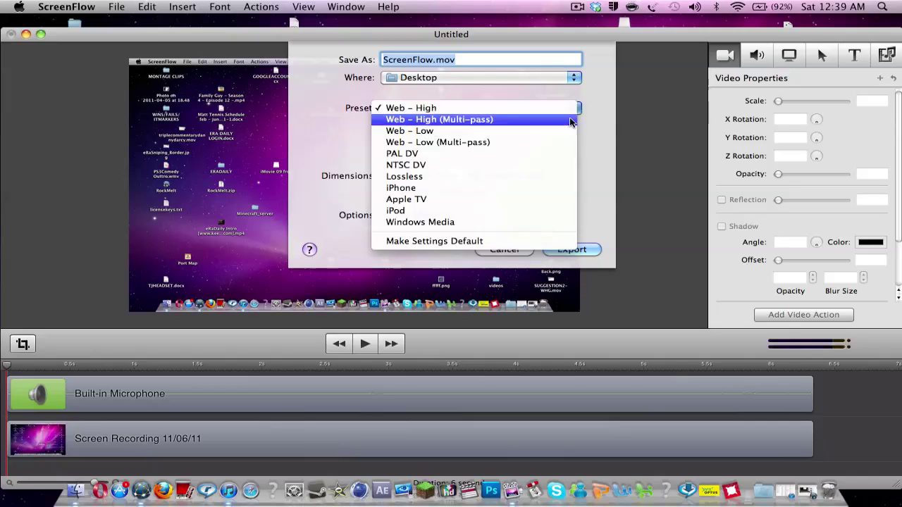
pyautogui.click(596, 125)
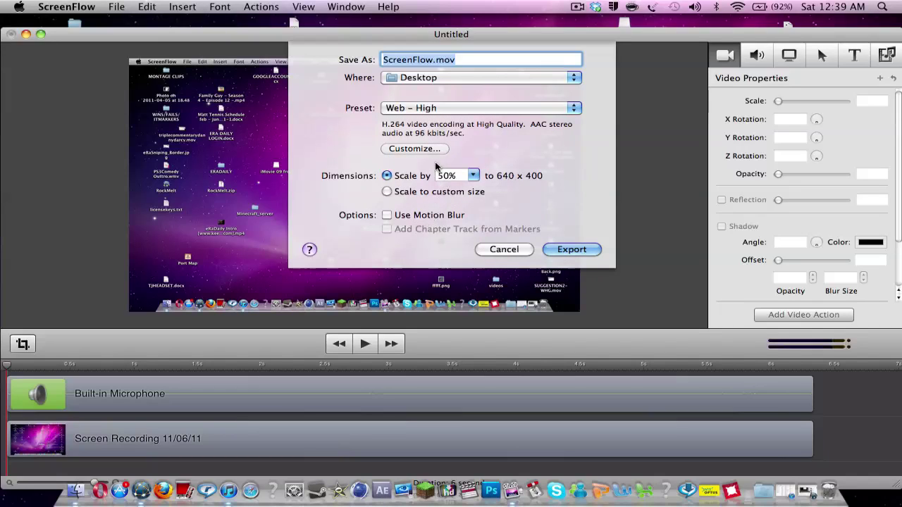
pyautogui.click(433, 152)
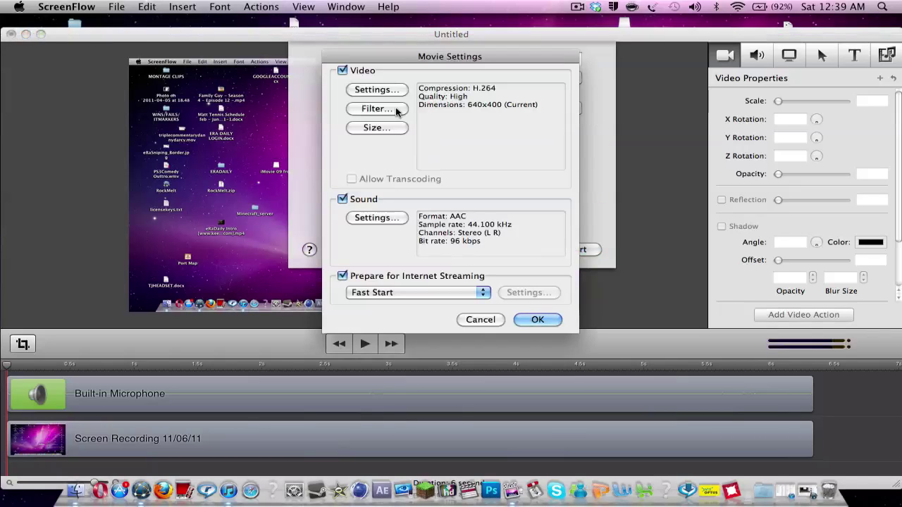
# Set the video compression type to H.264 and raise its quality from High to Best.
pyautogui.click(377, 92)
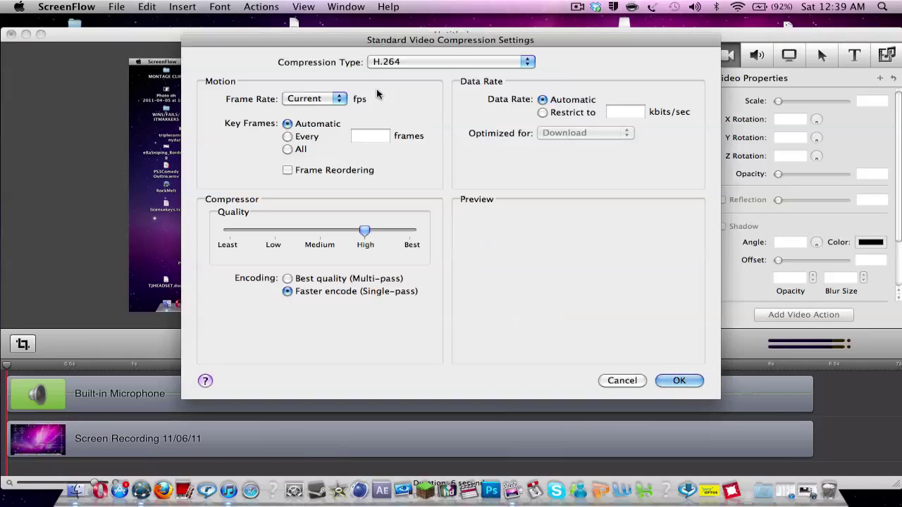
pyautogui.click(398, 62)
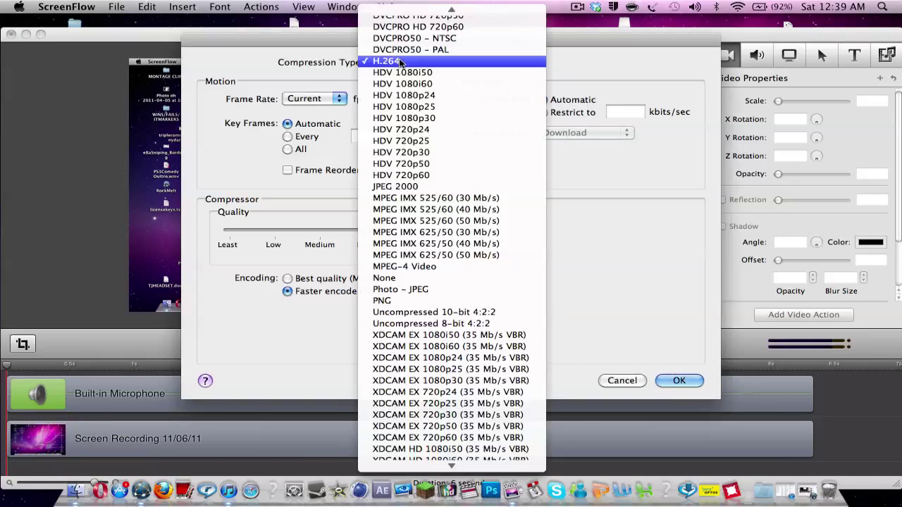
pyautogui.click(399, 62)
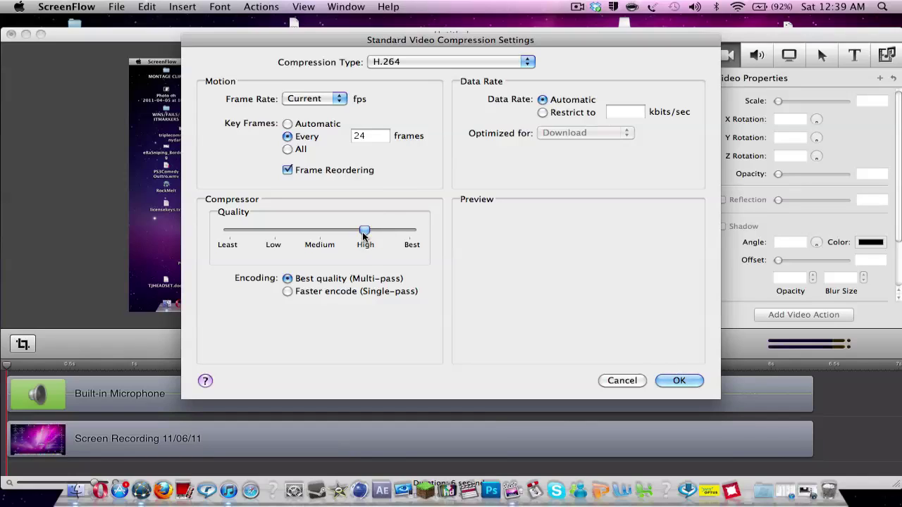
pyautogui.moveTo(363, 232); pyautogui.dragTo(412, 232)
# Apply the H.264 Best compression settings and check the video filters without adding one.
pyautogui.click(690, 379)
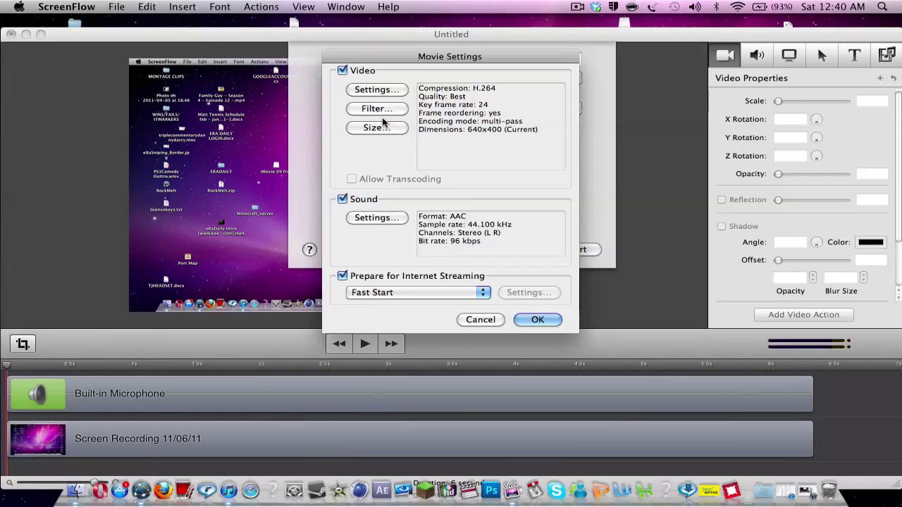
pyautogui.click(373, 110)
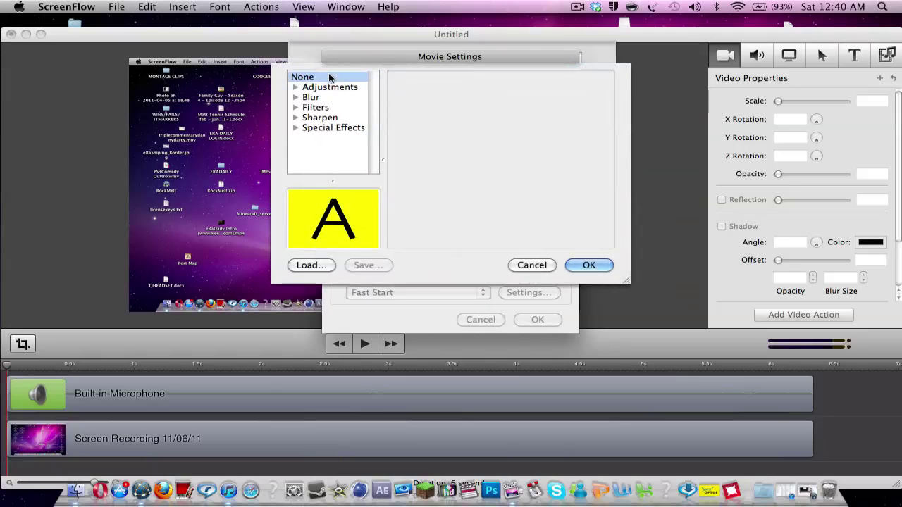
pyautogui.click(589, 264)
# Change the export video dimensions to 1280 x 720 HD.
pyautogui.click(388, 127)
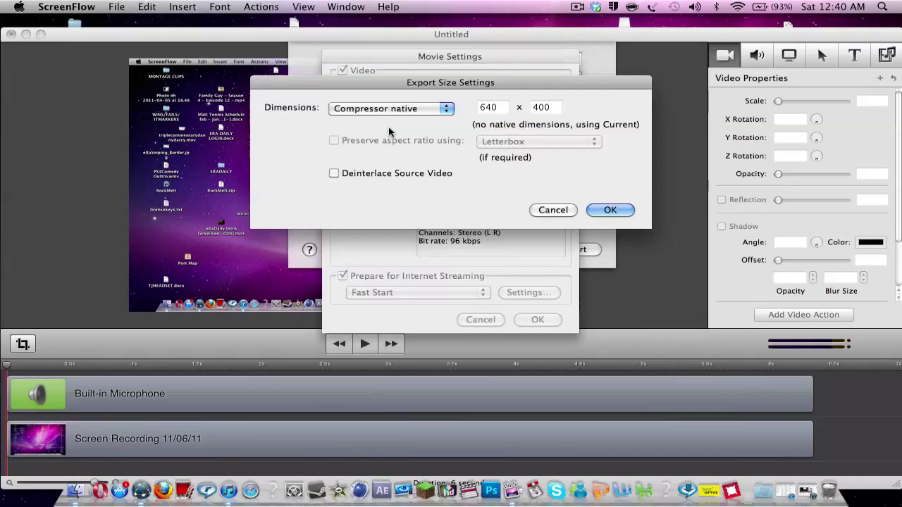
pyautogui.click(398, 109)
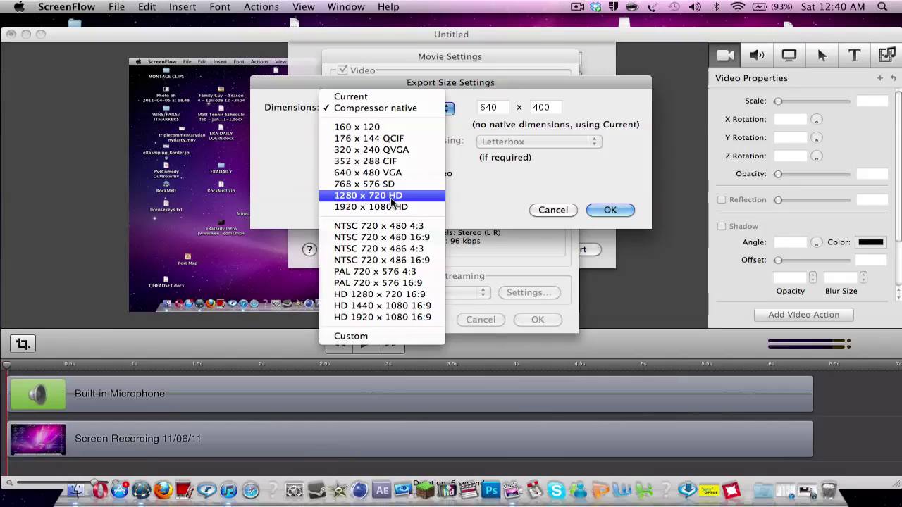
pyautogui.click(392, 201)
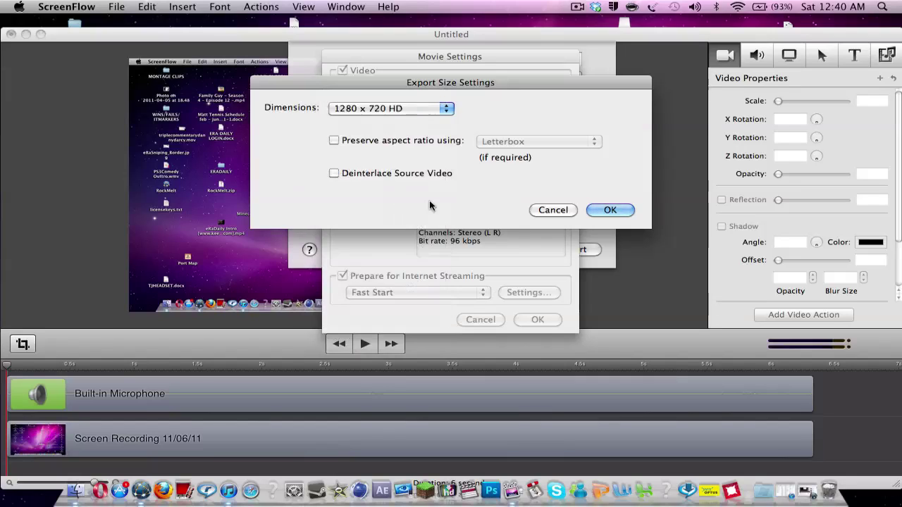
pyautogui.click(602, 209)
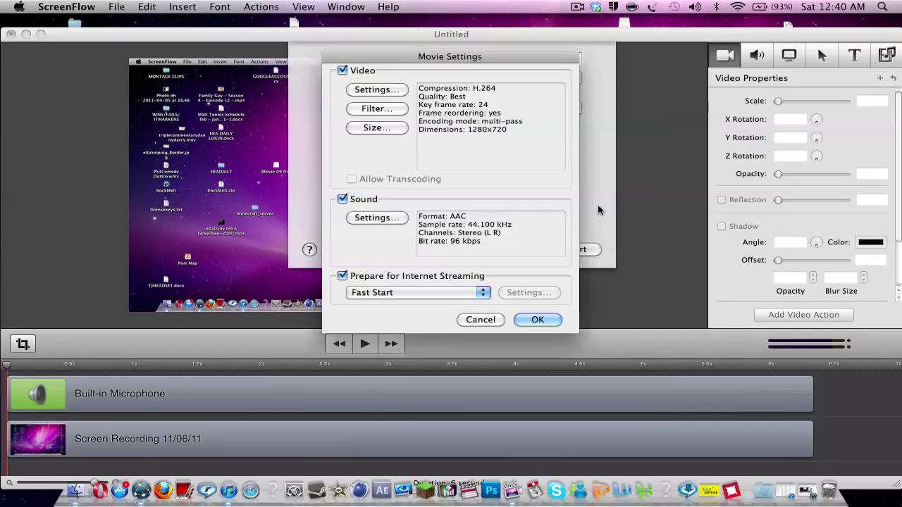
# Set the AAC sound quality to Better and the target bit rate to 192 kbps.
pyautogui.click(402, 219)
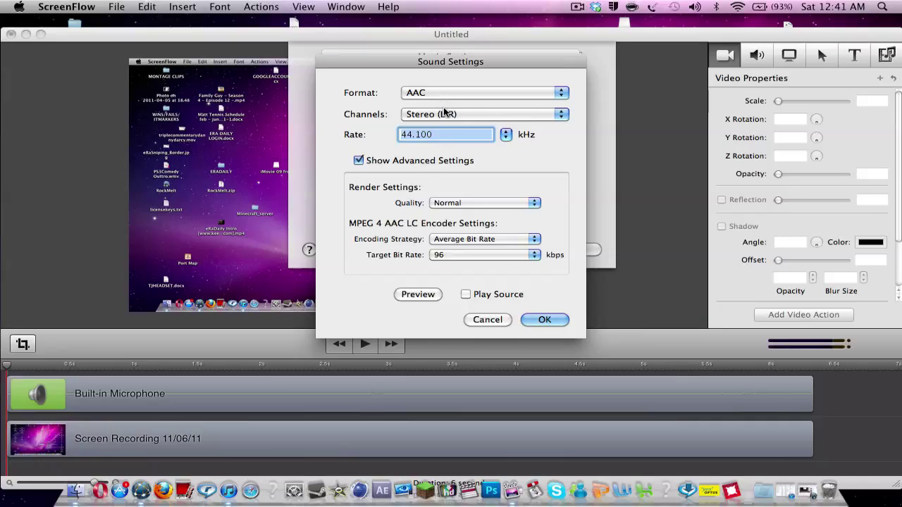
pyautogui.click(458, 203)
pyautogui.click(461, 213)
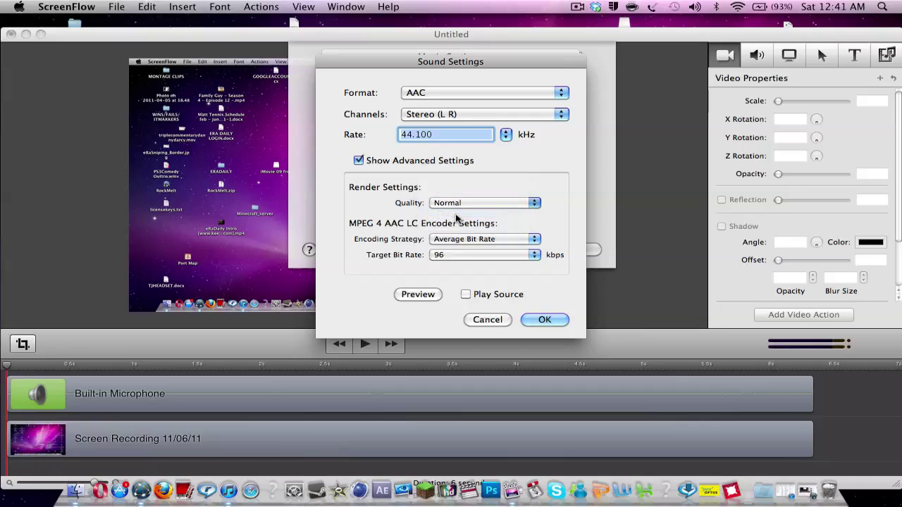
pyautogui.click(461, 204)
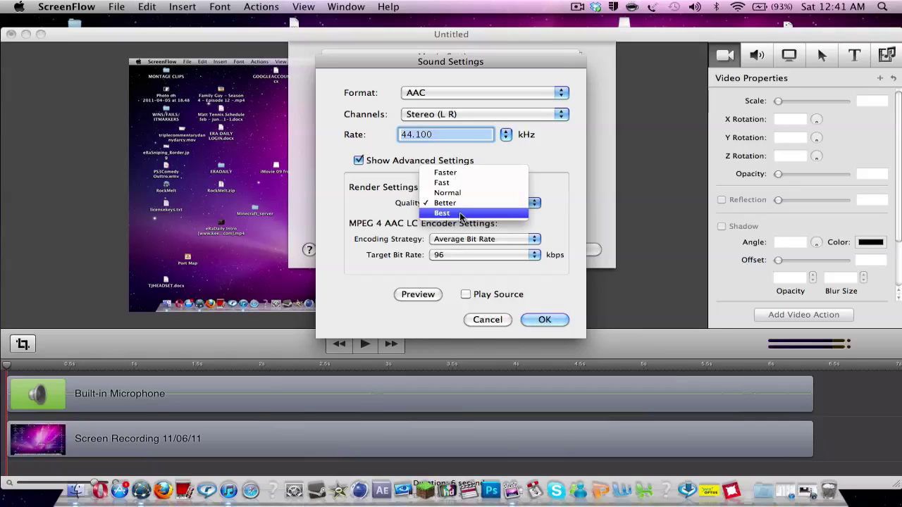
pyautogui.click(544, 228)
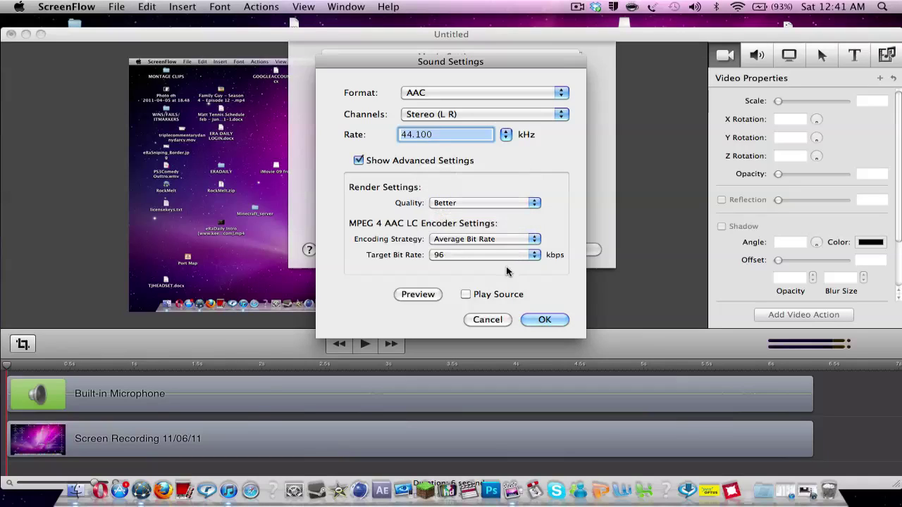
pyautogui.click(478, 254)
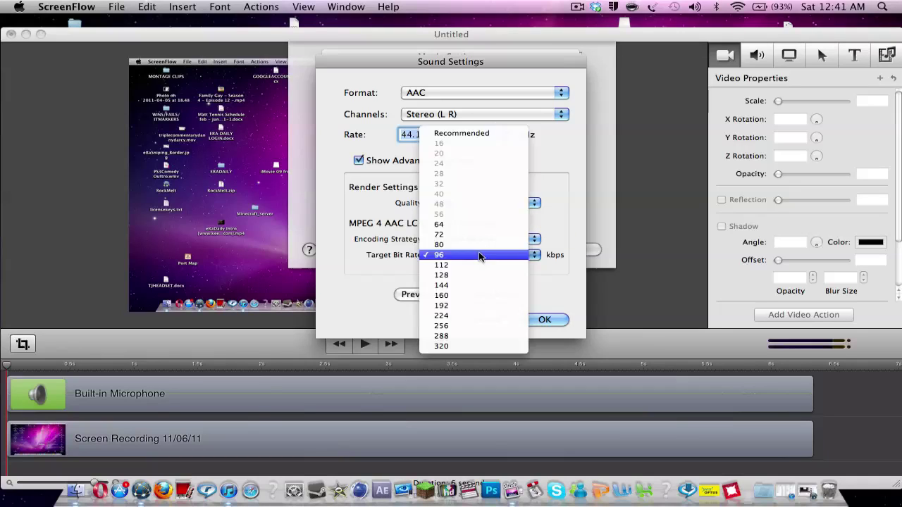
pyautogui.click(479, 305)
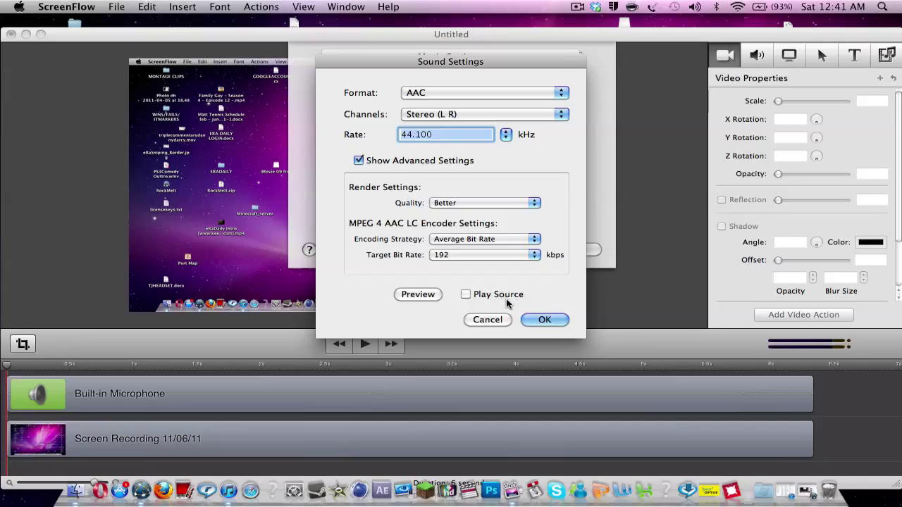
pyautogui.click(537, 320)
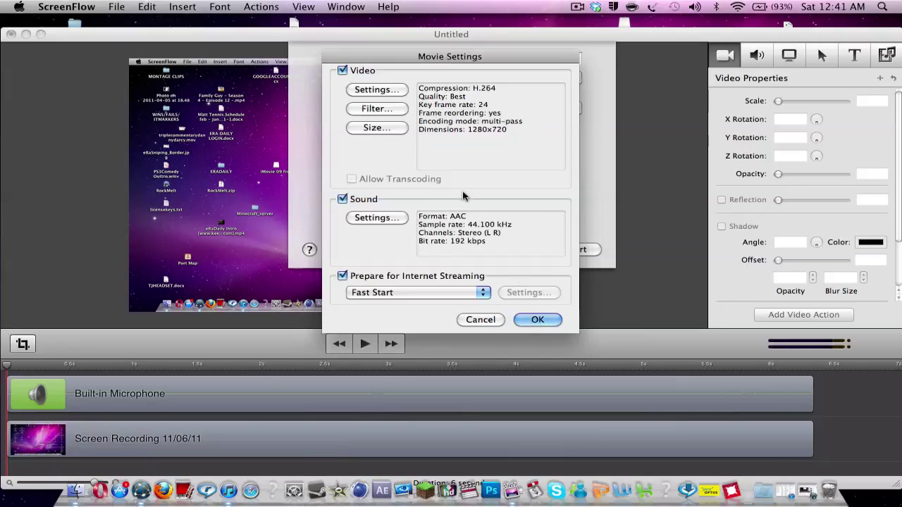
# Keep Fast Start for internet streaming and confirm the Movie Settings.
pyautogui.click(436, 293)
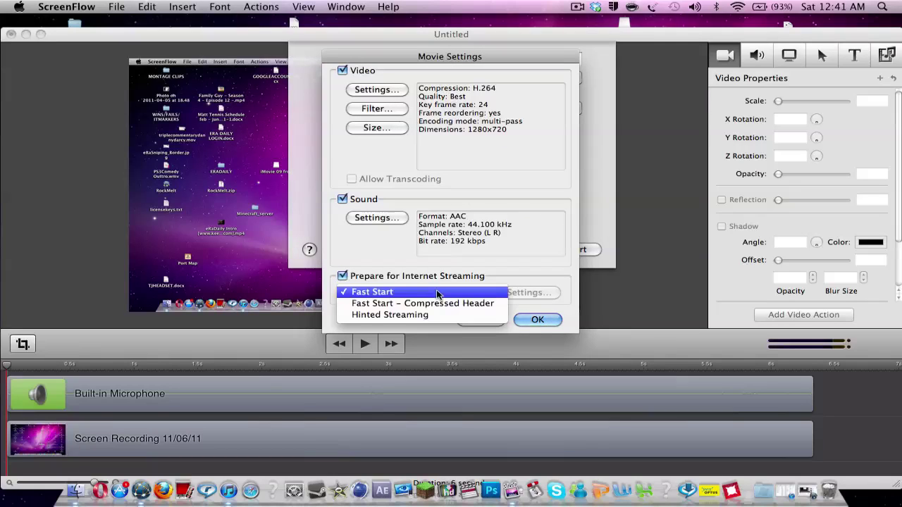
pyautogui.click(458, 279)
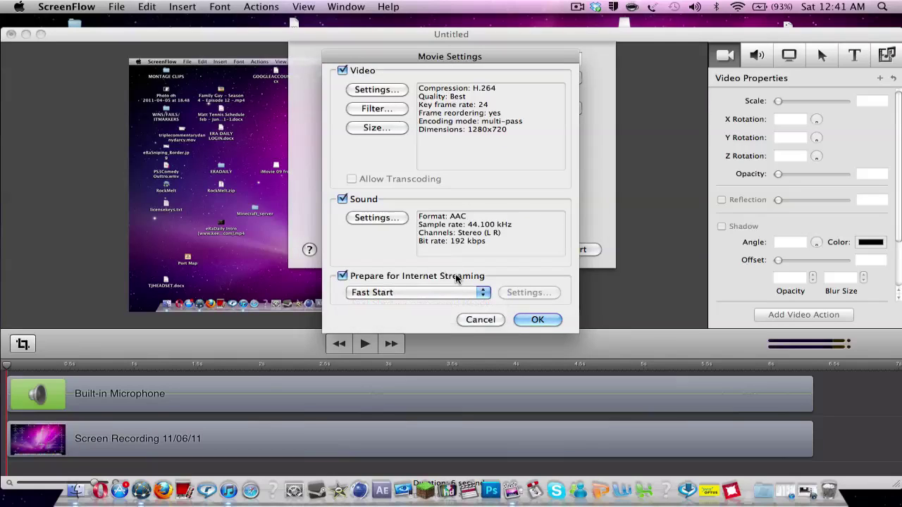
pyautogui.click(537, 320)
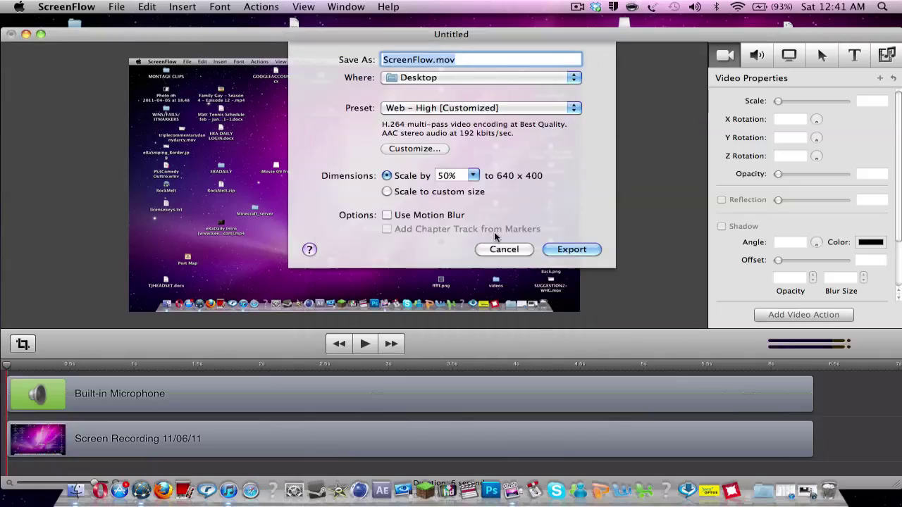
# Switch the export to a custom size and change the height from 800 to 720.
pyautogui.click(387, 193)
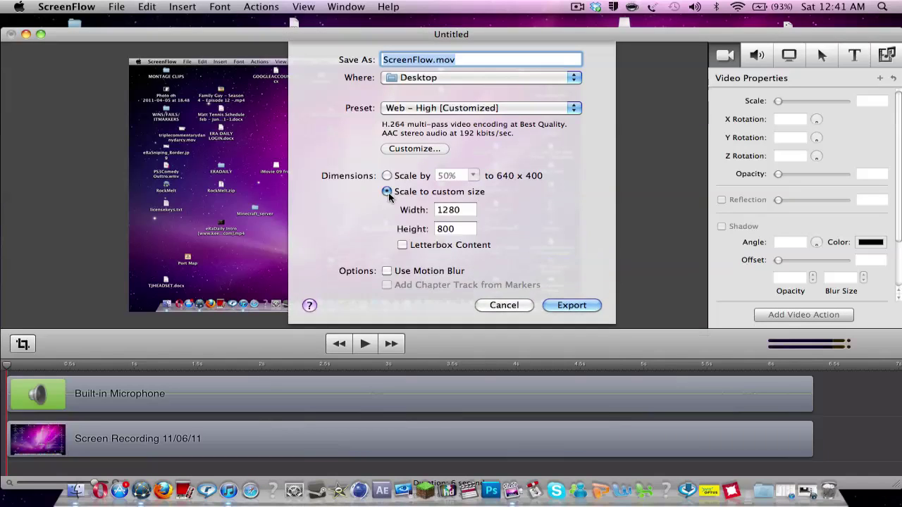
pyautogui.click(464, 229)
pyautogui.press('BackSpace')
pyautogui.press('BackSpace')
pyautogui.press('BackSpace')
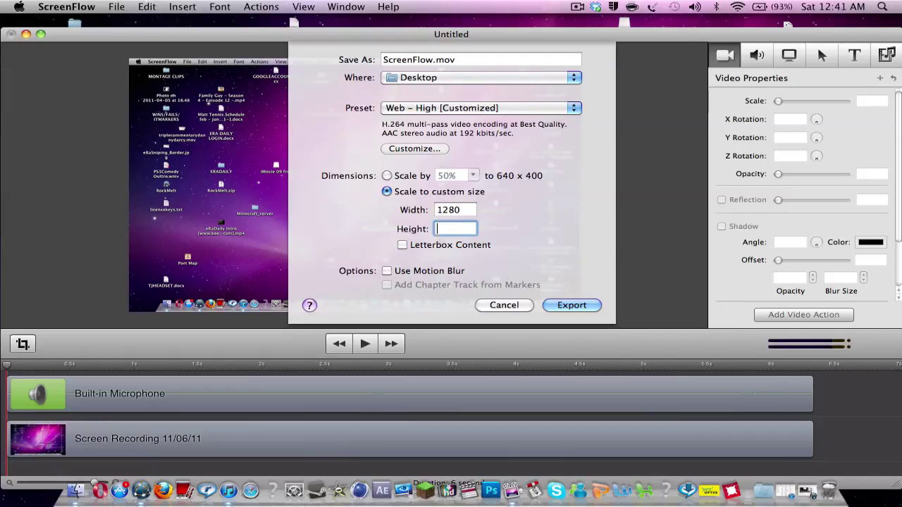
pyautogui.write('720')
# Reopen the Movie Settings and review the H.264 video compression options, accepting them unchanged.
pyautogui.click(422, 150)
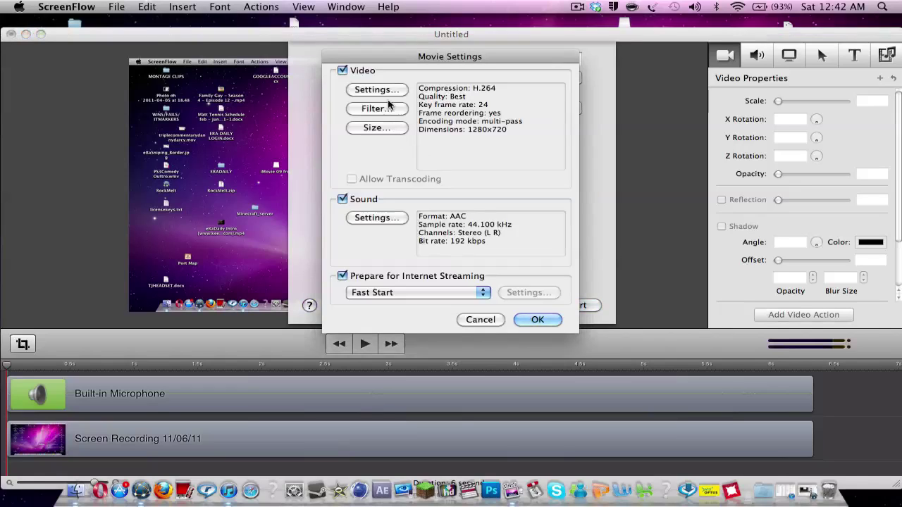
pyautogui.click(389, 91)
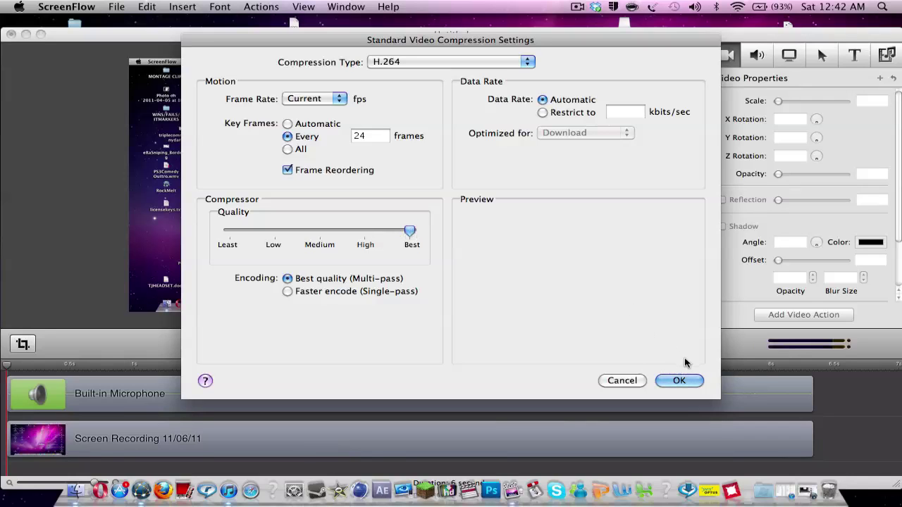
pyautogui.click(679, 381)
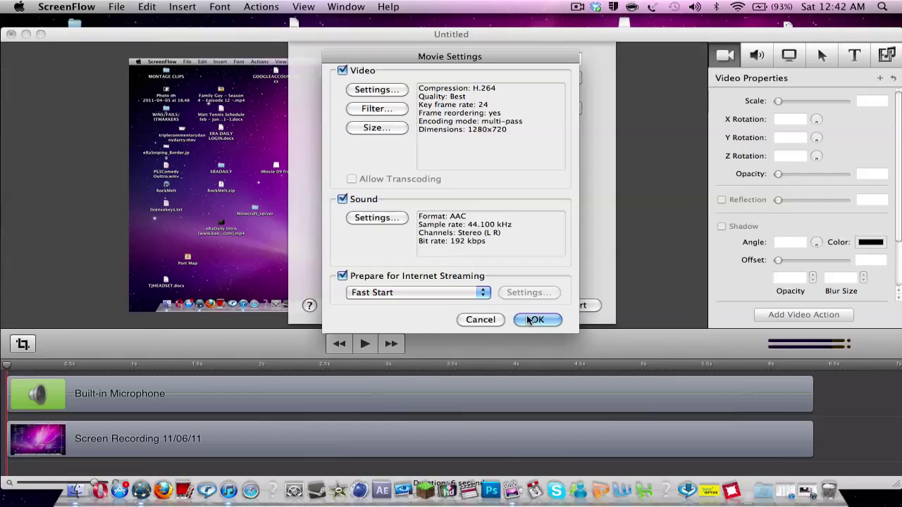
# Close Movie Settings to return to the export sheet and select 'ScreenFlow' in the file name.
pyautogui.click(528, 320)
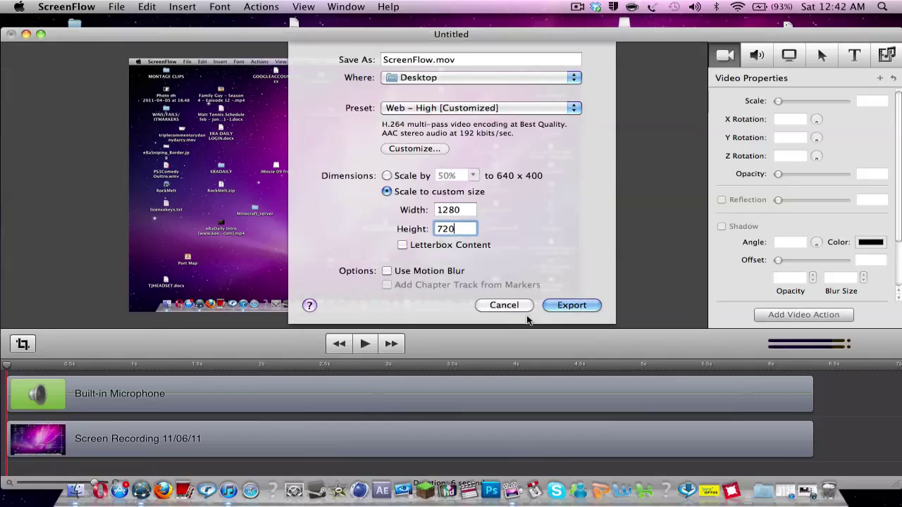
pyautogui.doubleClick(432, 59)
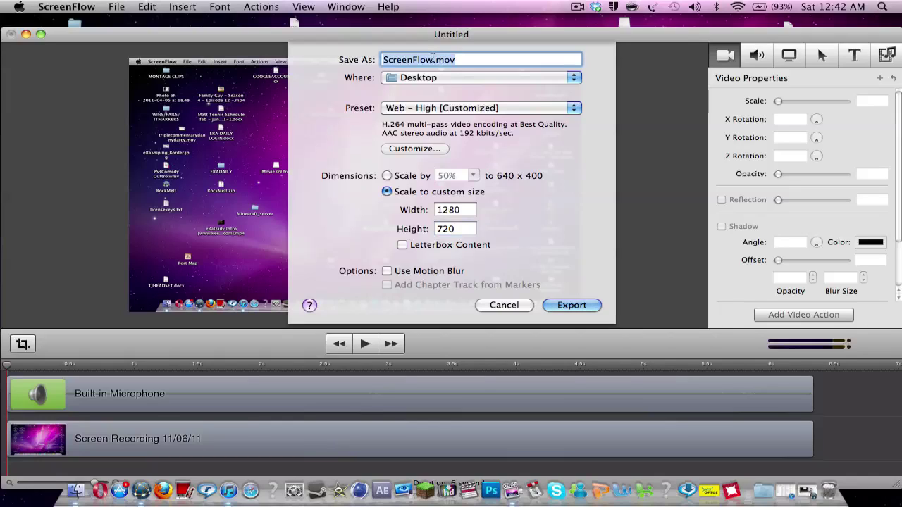